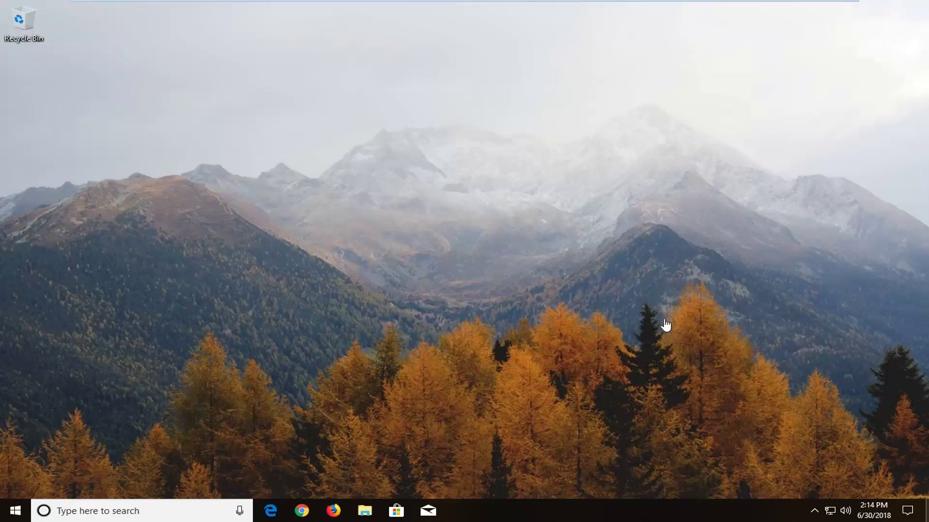
# Search the Start menu for 'settings' and launch the Settings app
pyautogui.click(12, 514)
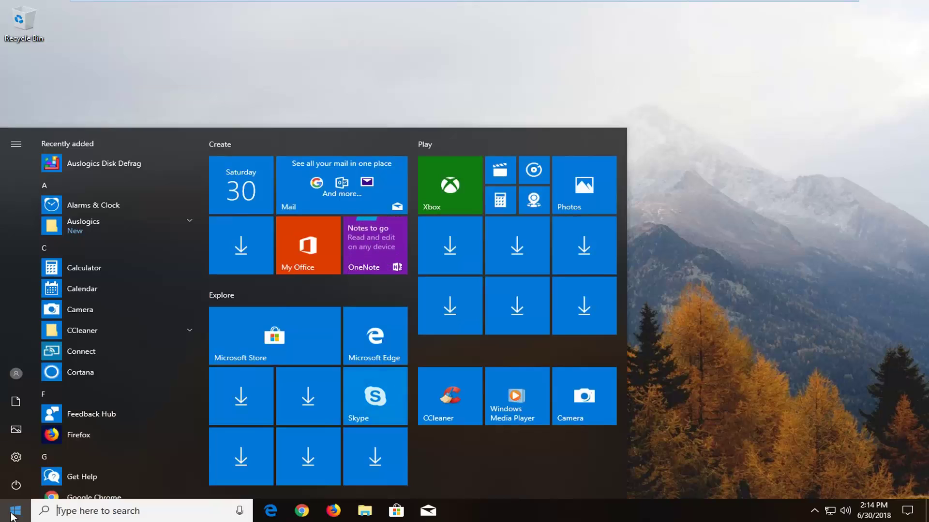
pyautogui.click(46, 511)
pyautogui.write('settings')
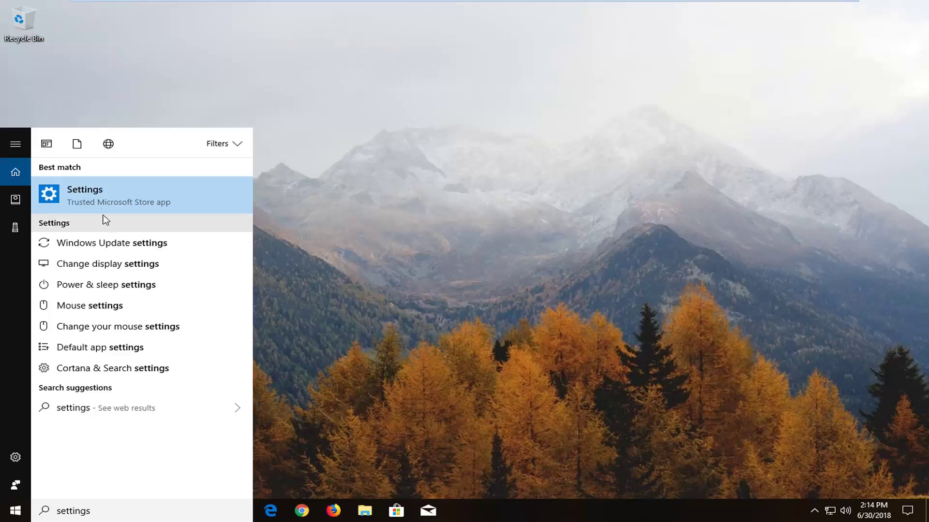
pyautogui.click(128, 199)
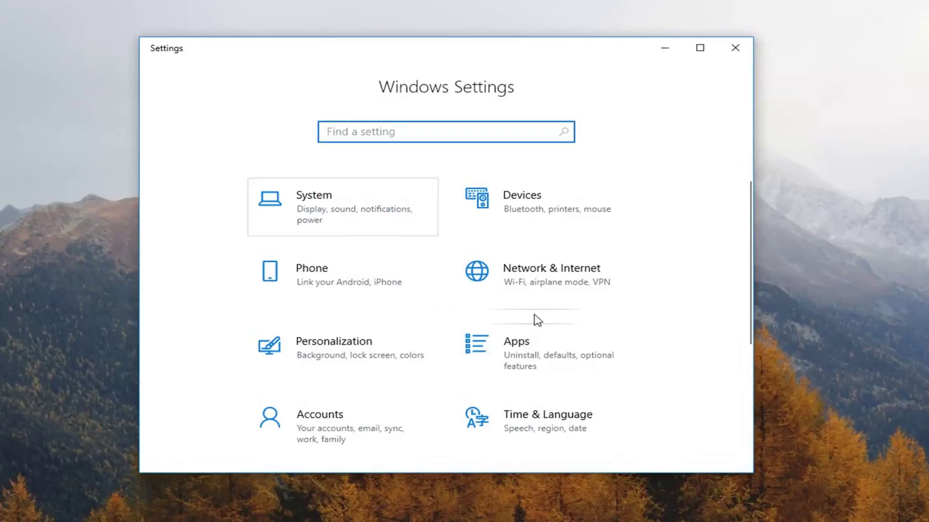
# Run the Network troubleshooter from the Network & Internet Status page
pyautogui.click(560, 287)
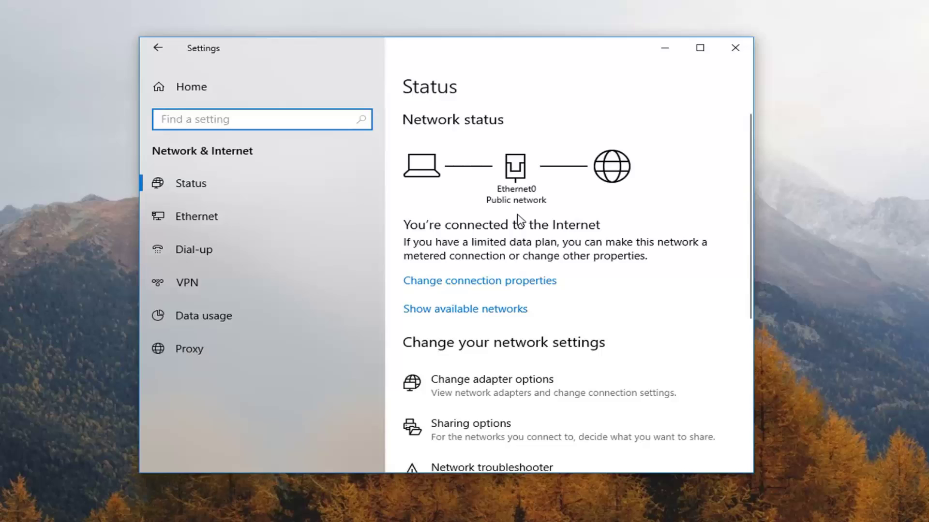
pyautogui.scroll(-3, 738, 180)
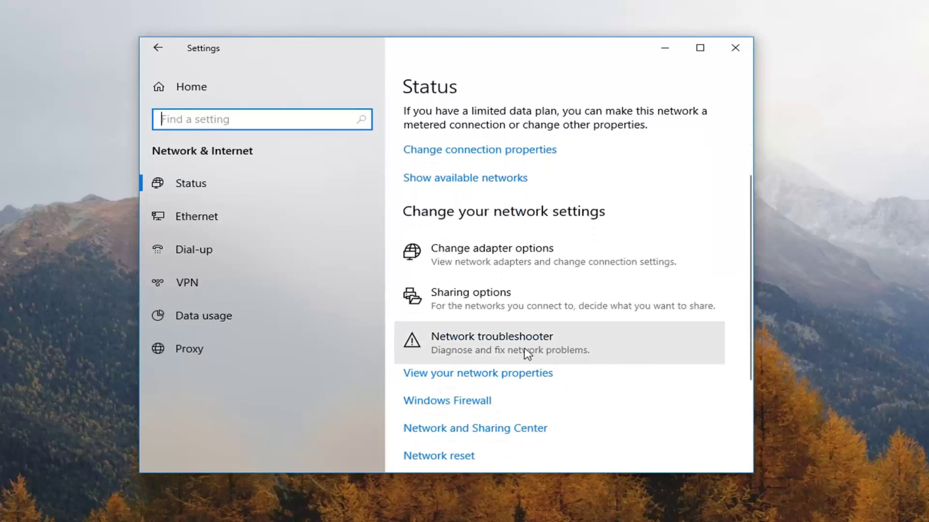
pyautogui.click(544, 347)
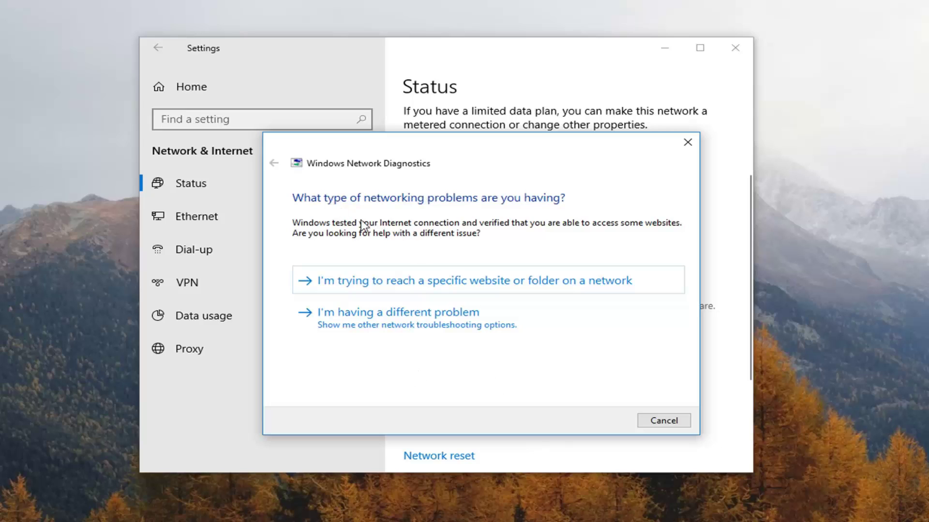
# Tell Network Diagnostics the problem is with a specific network adapter, not a website or folder
pyautogui.moveTo(476, 157)
pyautogui.mouseDown()
pyautogui.moveTo(321, 150)
pyautogui.moveTo(462, 162)
pyautogui.mouseUp()
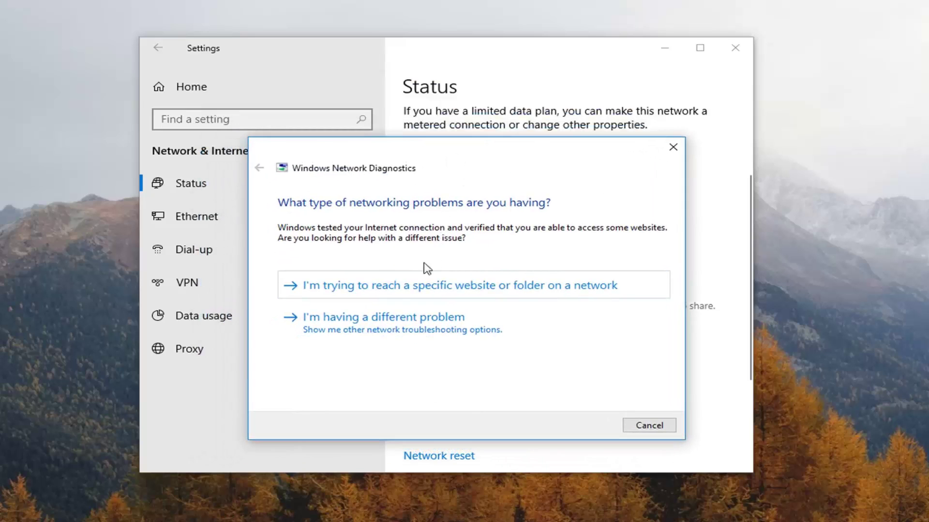
pyautogui.click(380, 329)
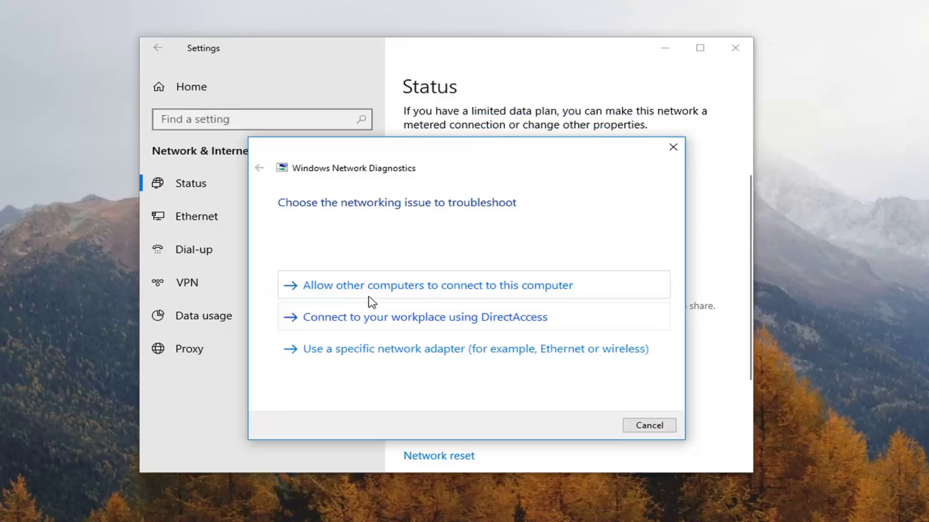
pyautogui.click(376, 356)
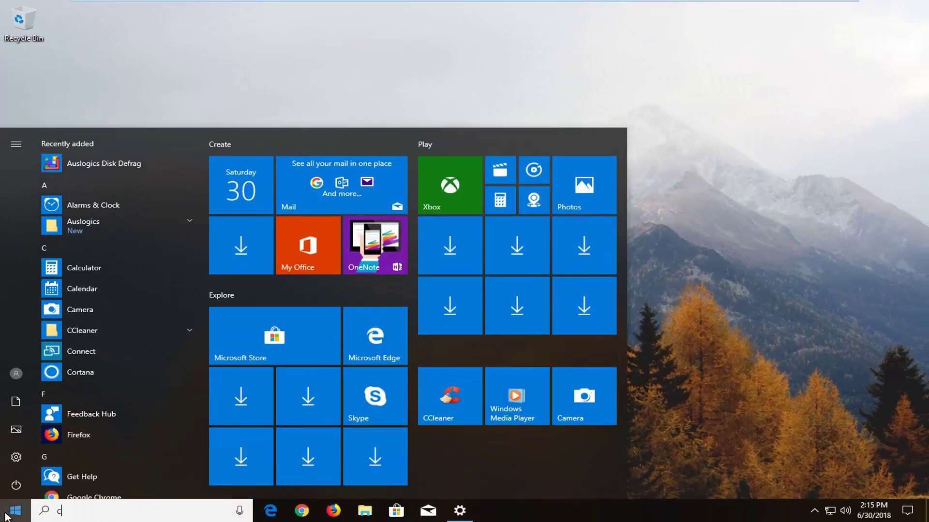
# Launch Command Prompt as administrator from a 'cmd' search, approving User Account Control
pyautogui.write('cmd')
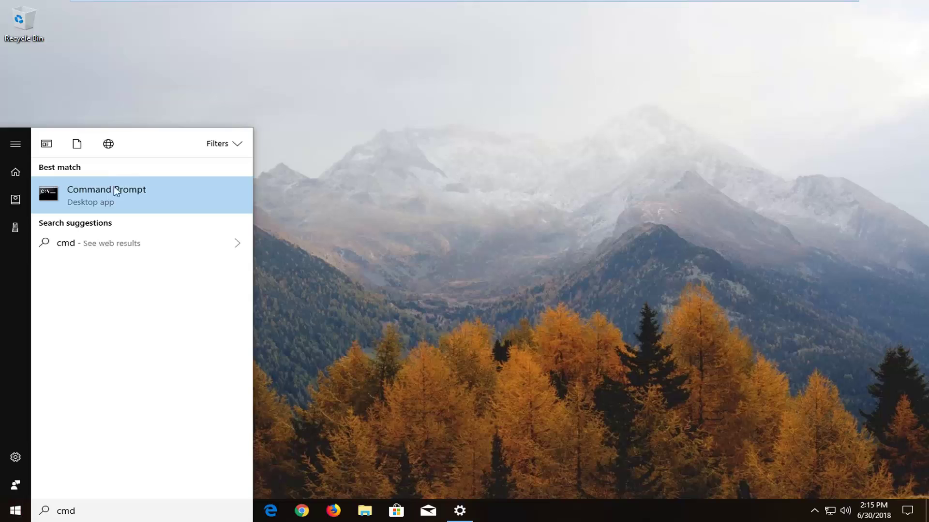
pyautogui.rightClick(104, 191)
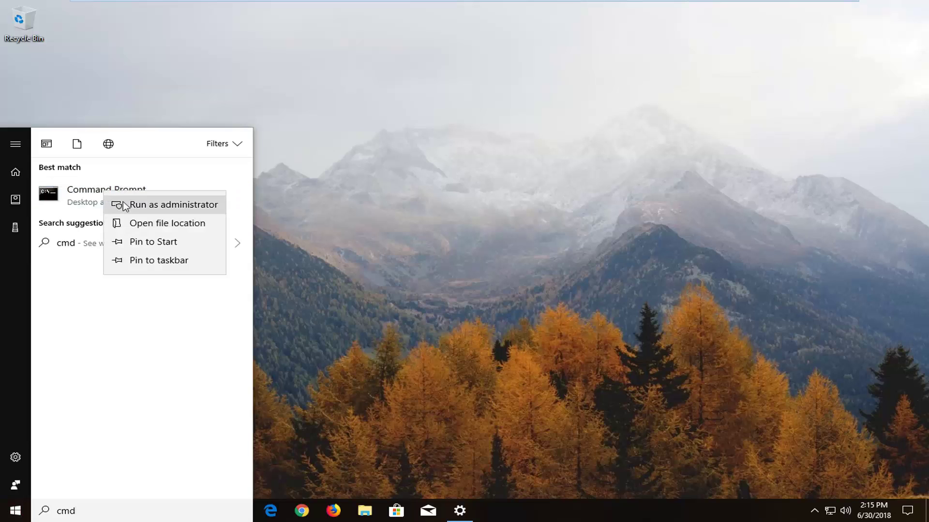
pyautogui.click(123, 201)
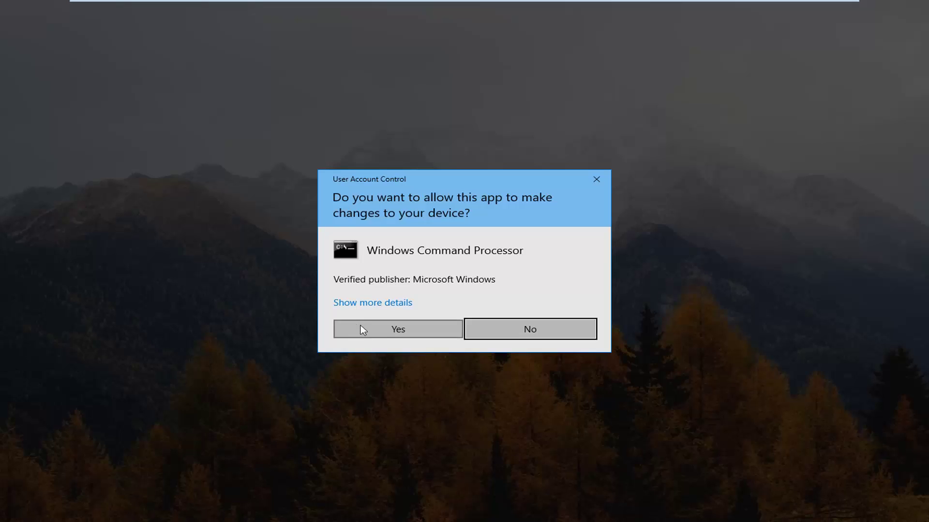
pyautogui.click(396, 330)
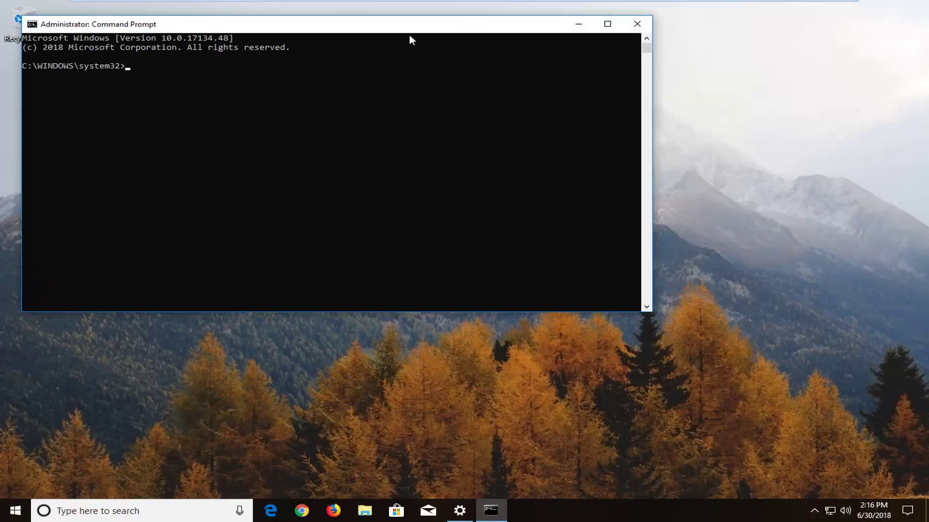
# Flush the DNS resolver cache with ipconfig /flushdns
pyautogui.moveTo(412, 26); pyautogui.dragTo(574, 109)
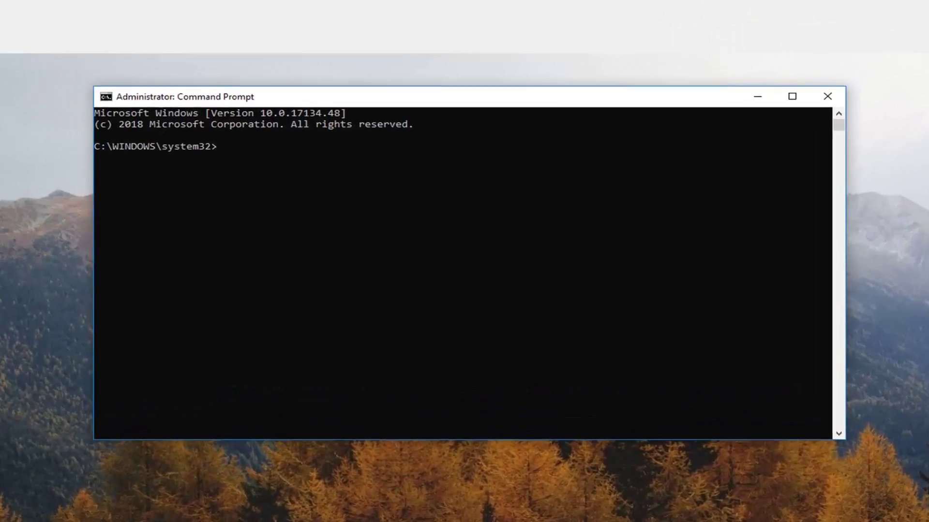
pyautogui.write('ipconfig')
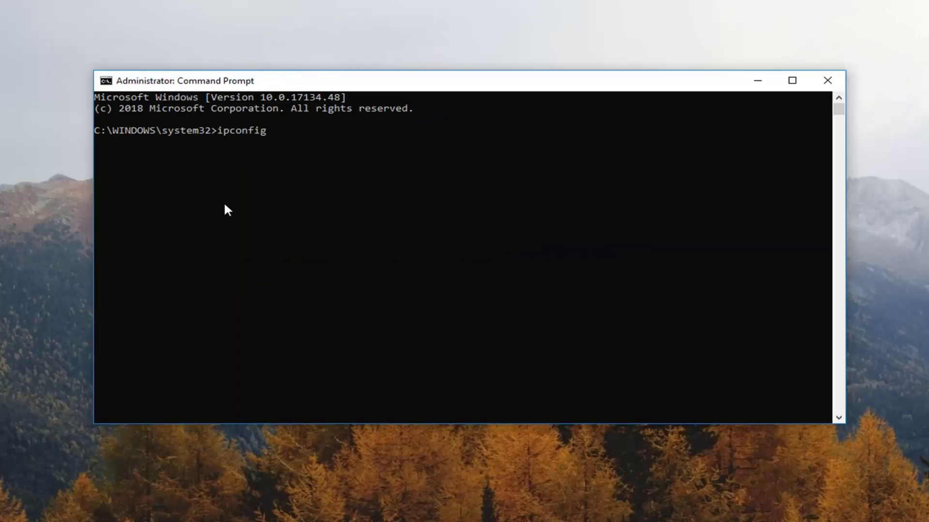
pyautogui.write(' /flushdns')
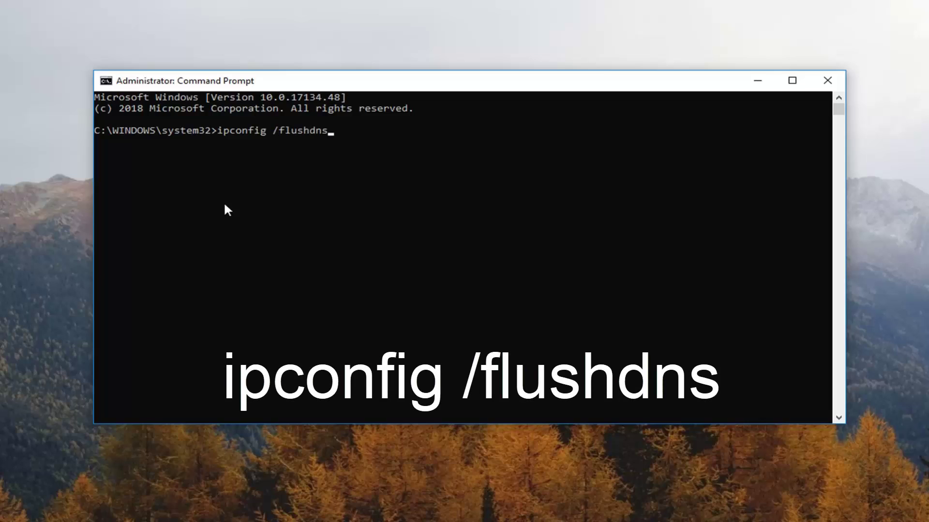
pyautogui.press('Return')
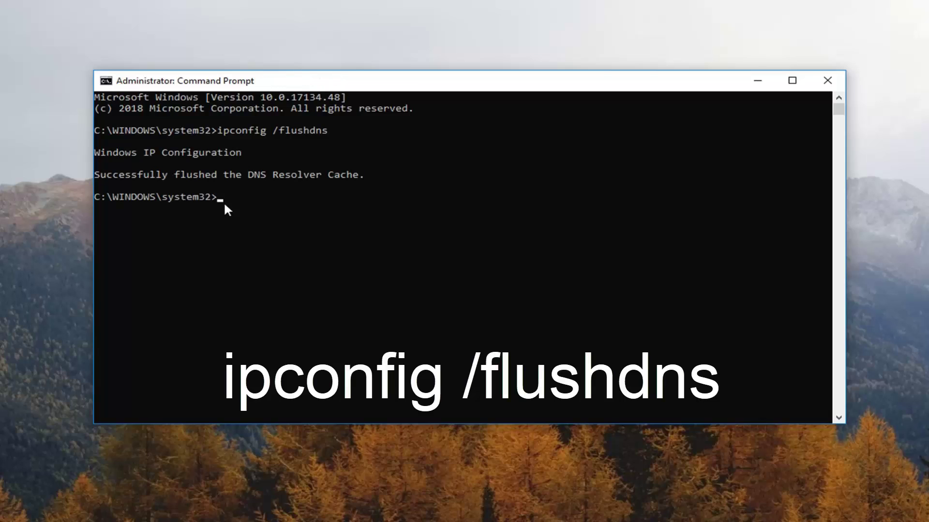
# Reset the Winsock catalog with netsh winsock reset and close Command Prompt
pyautogui.write('netsh')
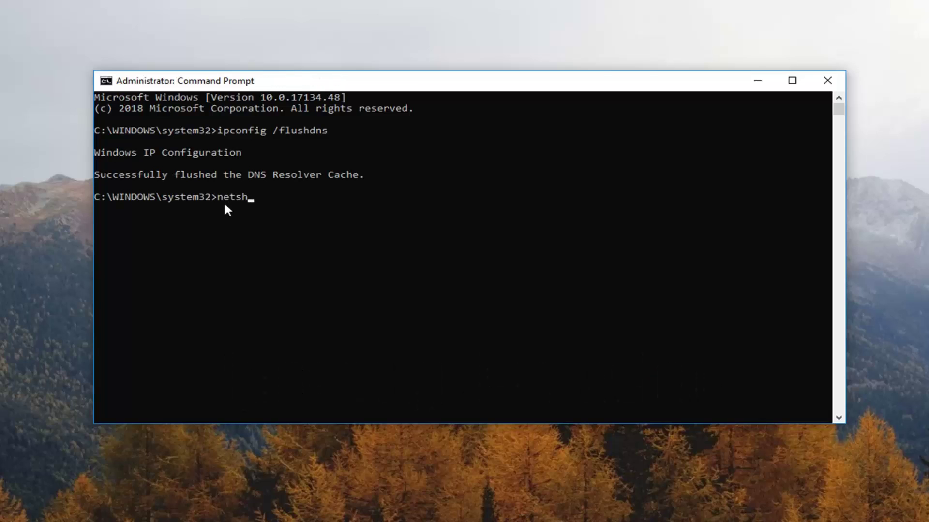
pyautogui.write(' winsock r')
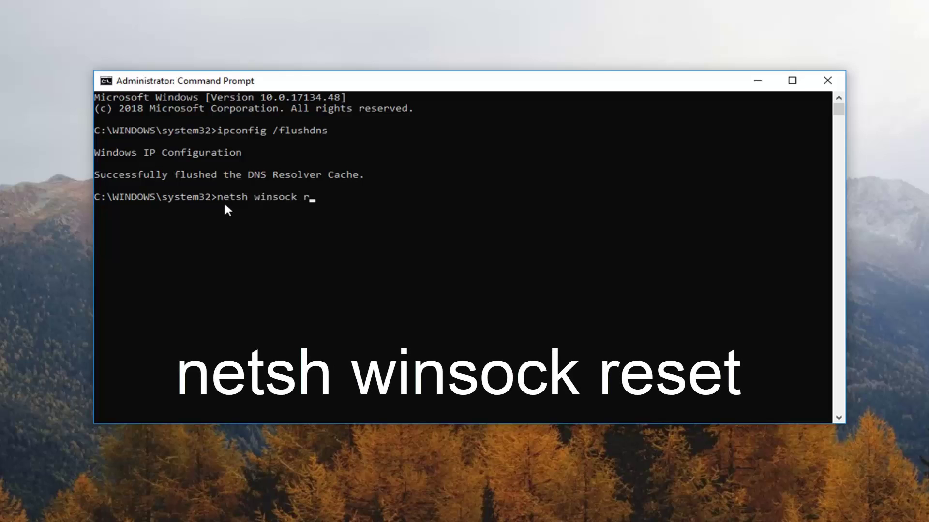
pyautogui.write('eset')
pyautogui.press('Return')
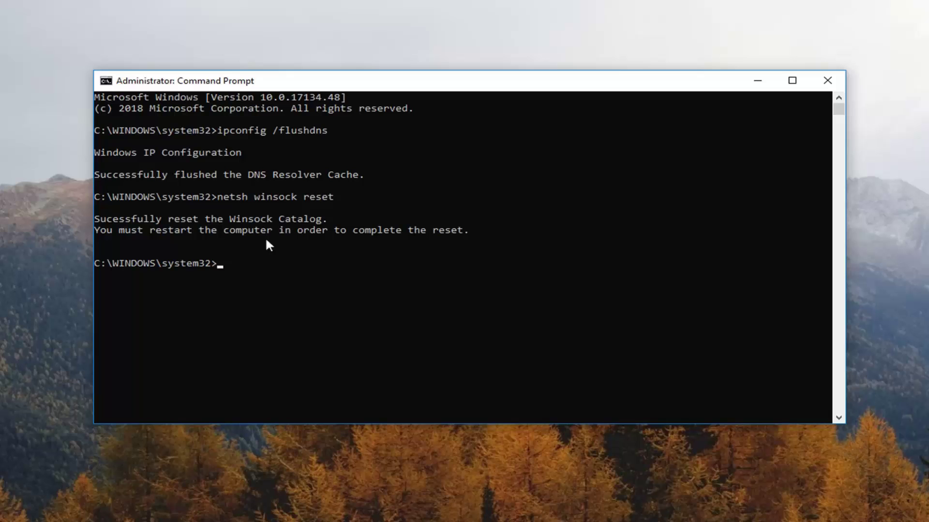
pyautogui.click(827, 81)
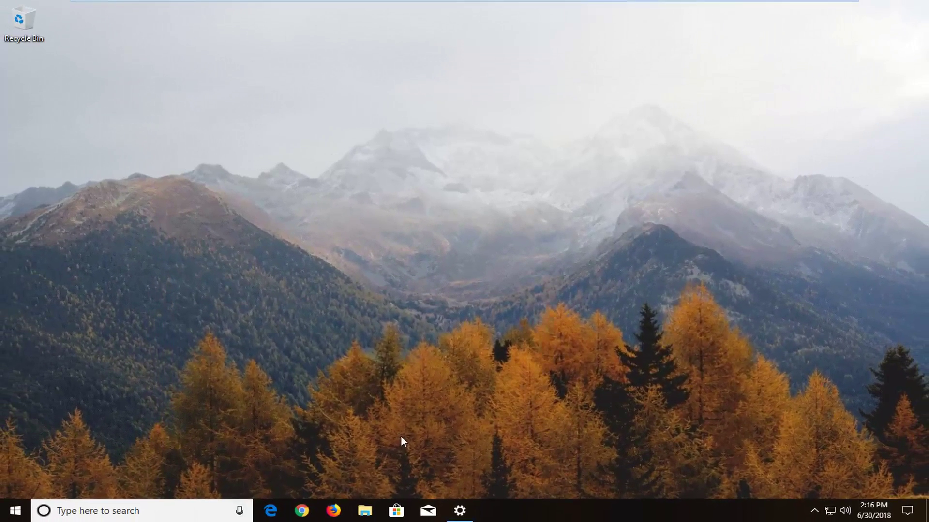
# Return to Settings and go to the Network reset page from the Status page
pyautogui.click(459, 511)
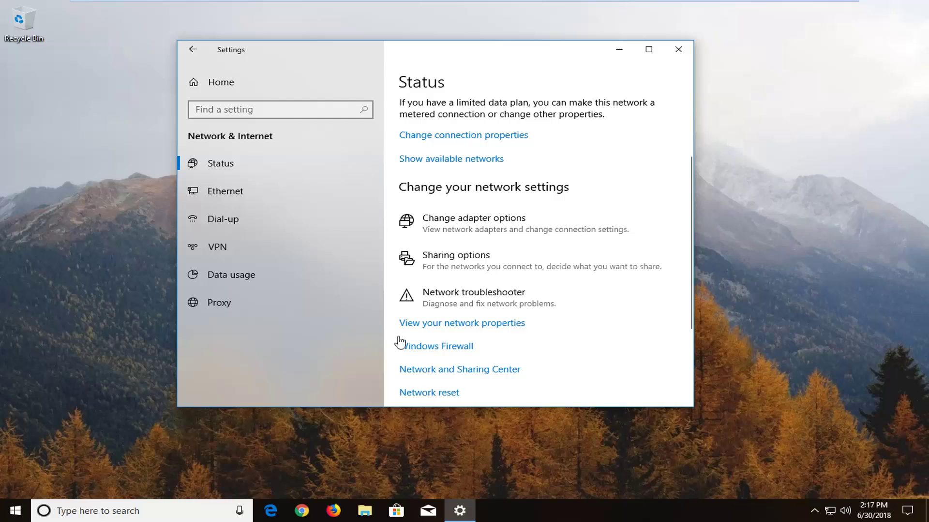
pyautogui.click(425, 392)
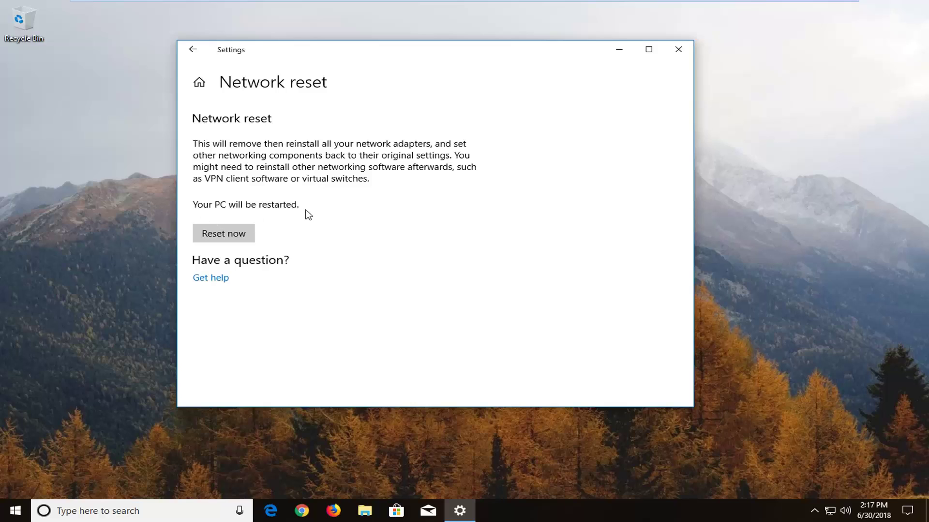
# Confirm Reset now and Yes so Windows schedules a 5-minute shutdown, then close Settings
pyautogui.click(228, 237)
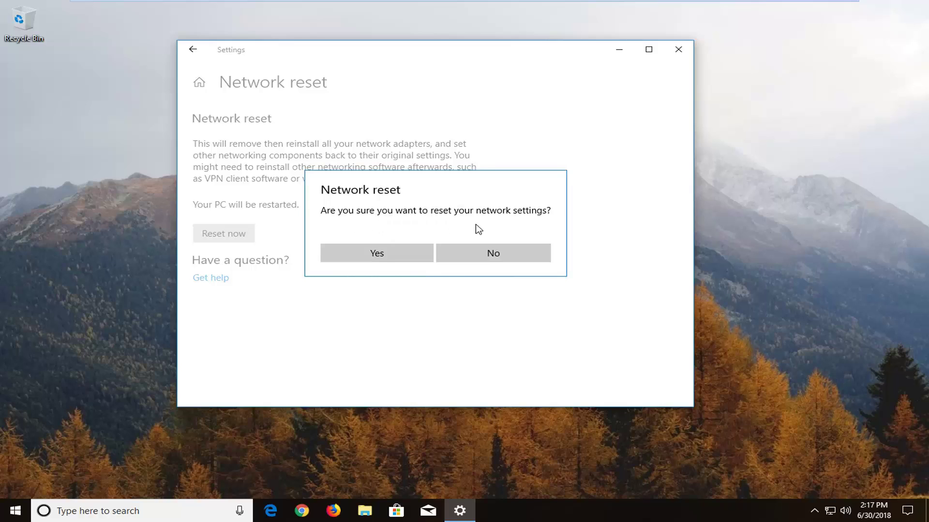
pyautogui.click(370, 255)
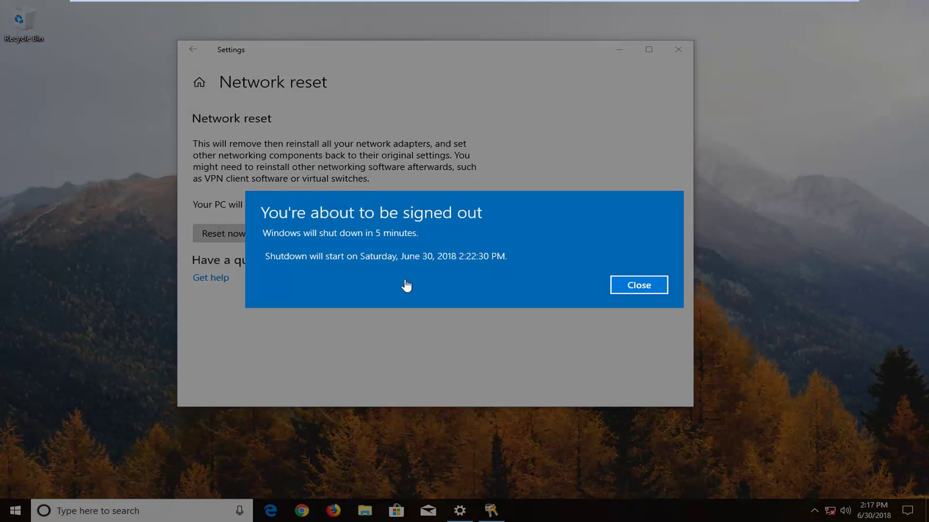
pyautogui.click(634, 284)
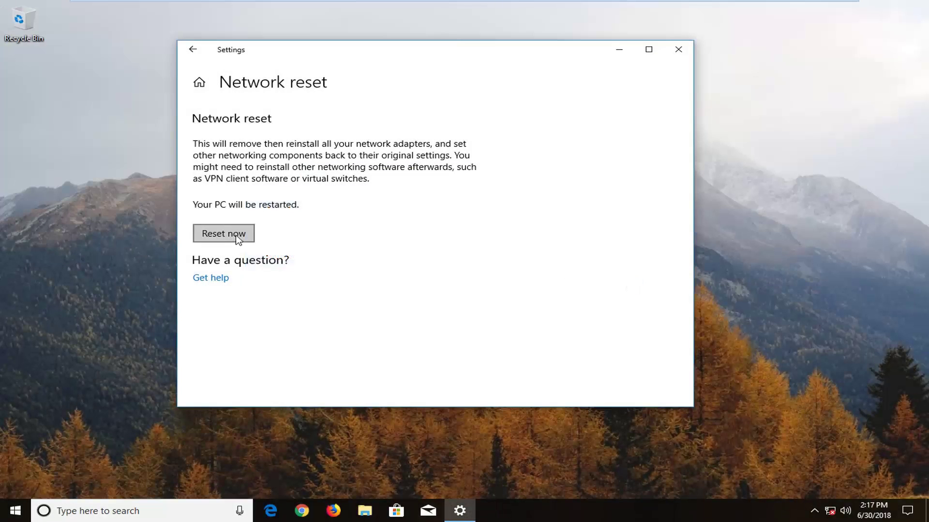
pyautogui.click(237, 239)
pyautogui.click(376, 255)
pyautogui.click(673, 54)
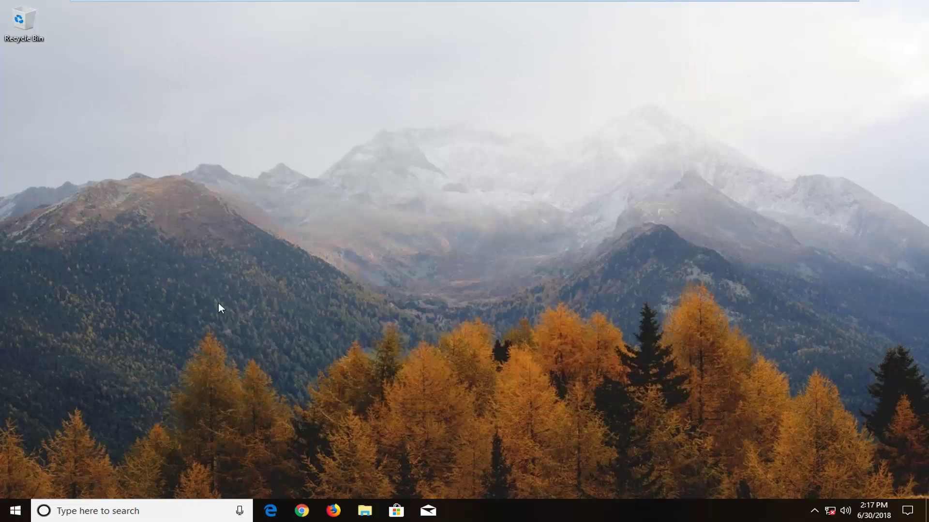
# Restart the PC from the Start menu's power options
pyautogui.click(14, 512)
pyautogui.click(16, 485)
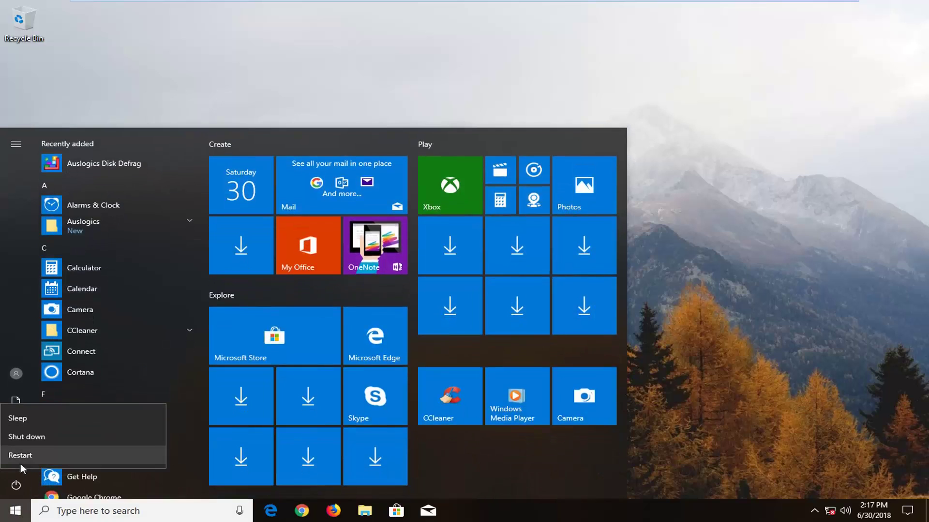
pyautogui.click(242, 457)
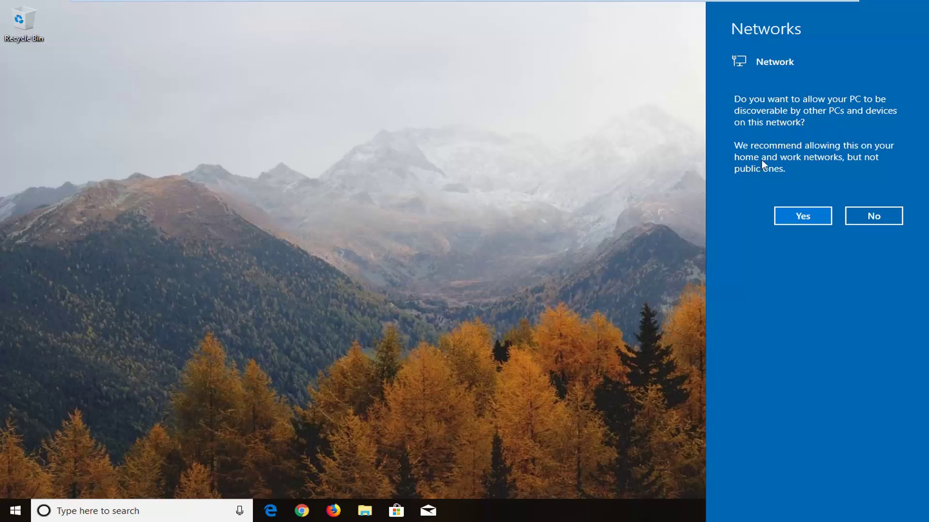
# Answer No to network discoverability and check the connection in the network tray flyout
pyautogui.click(869, 216)
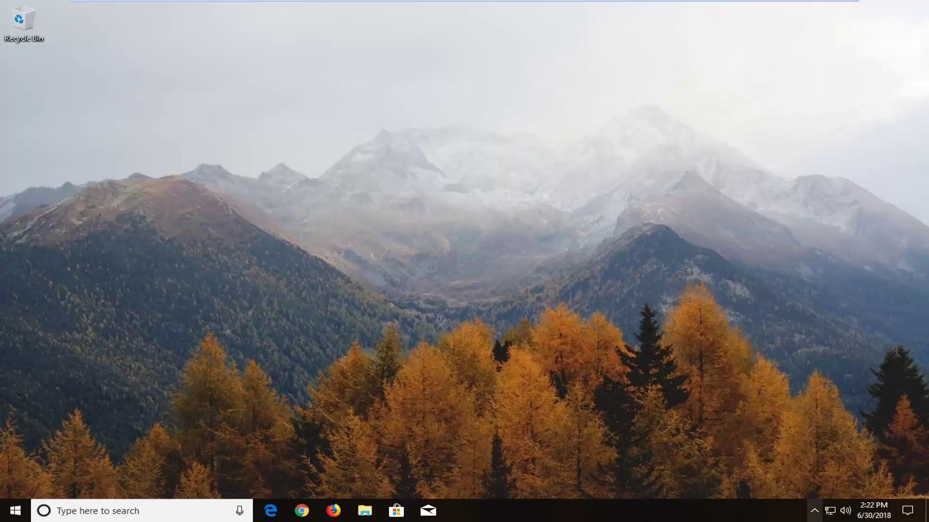
pyautogui.click(829, 511)
pyautogui.click(552, 406)
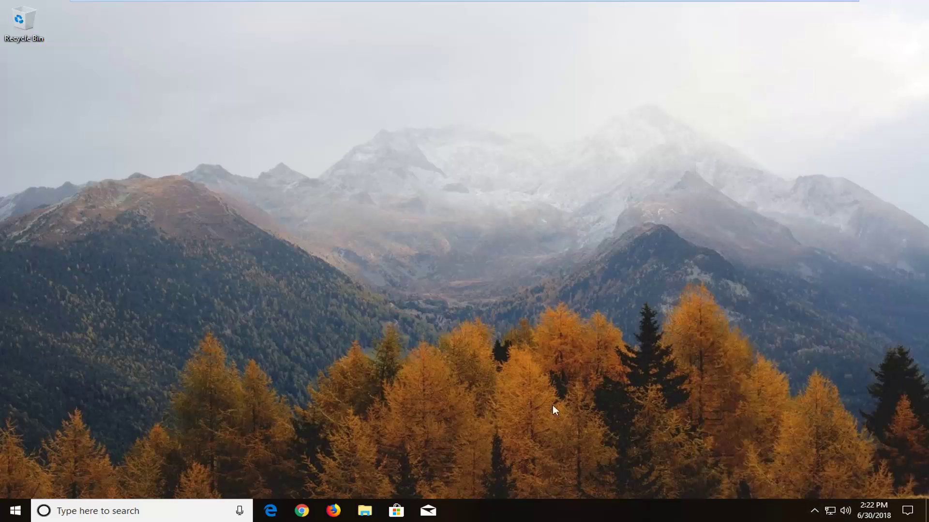